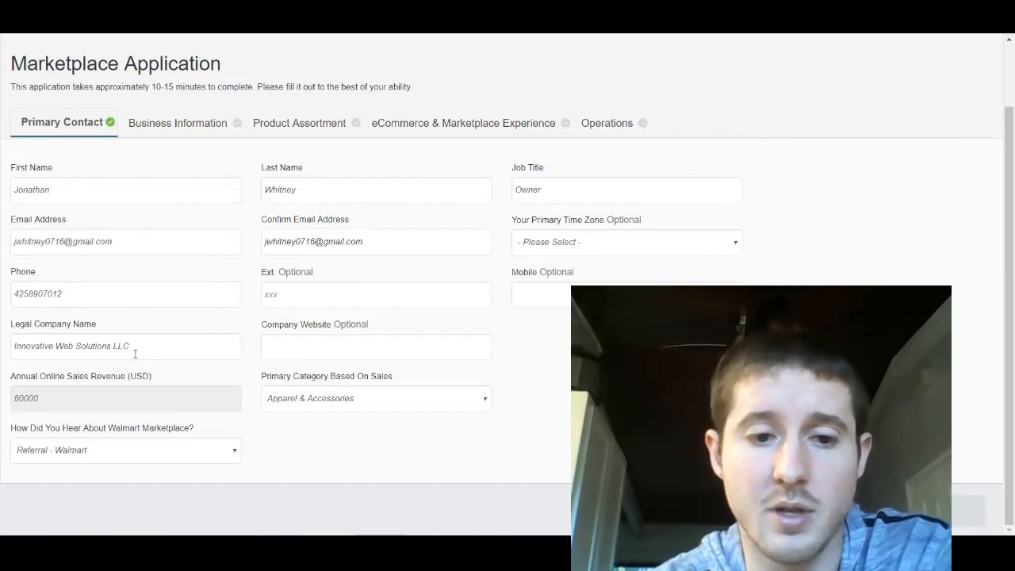
Submit the Primary Contact details from the Company Website field, advancing to Business Information.
click(278, 344)
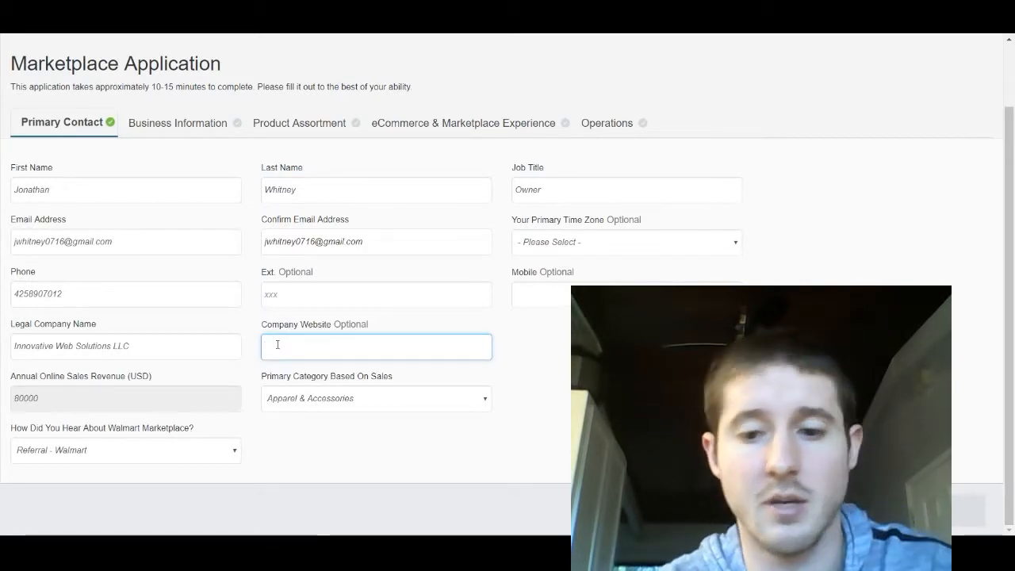
key(Return)
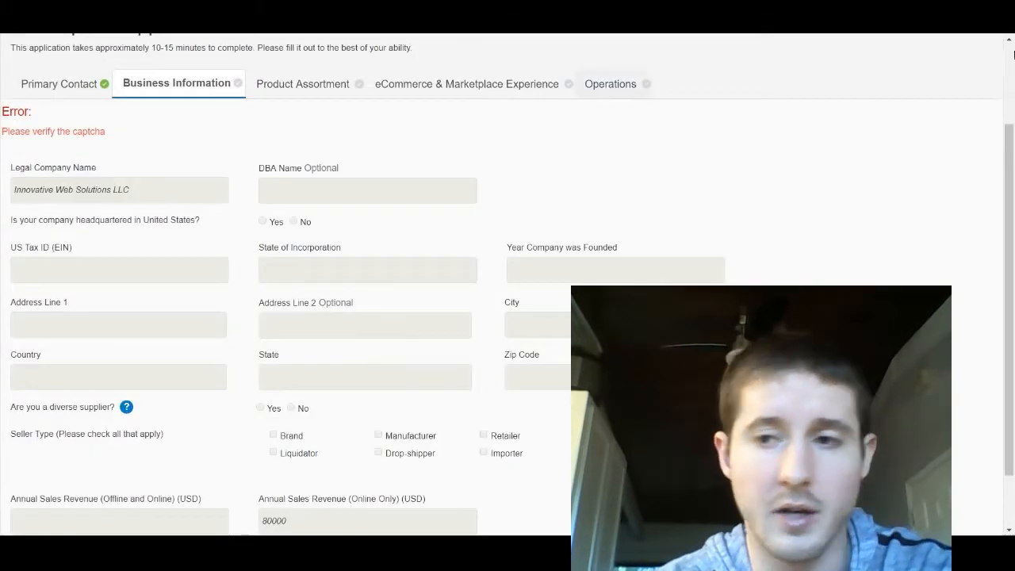
drag(1011, 146, 1009, 194)
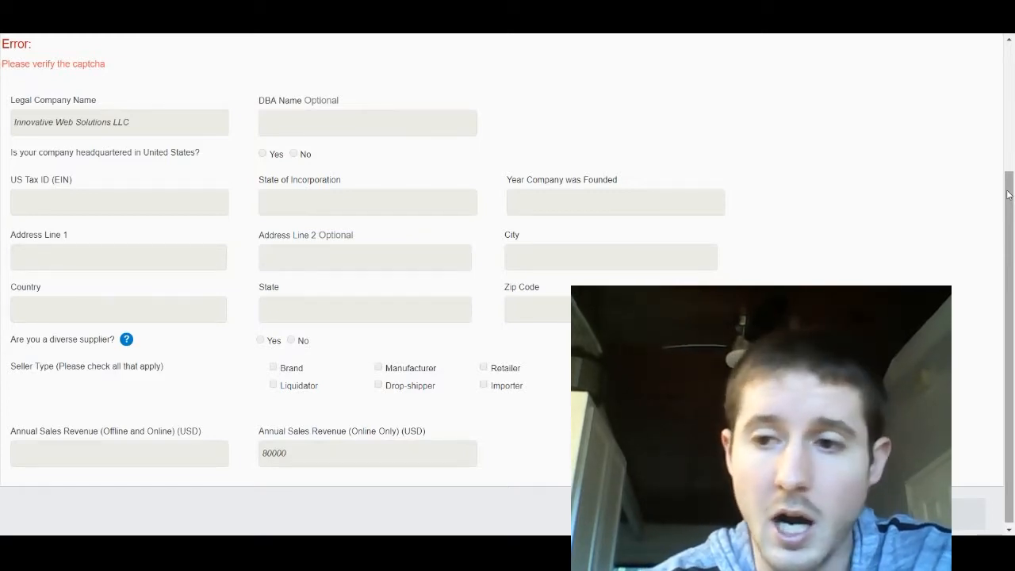
drag(1009, 194, 1010, 224)
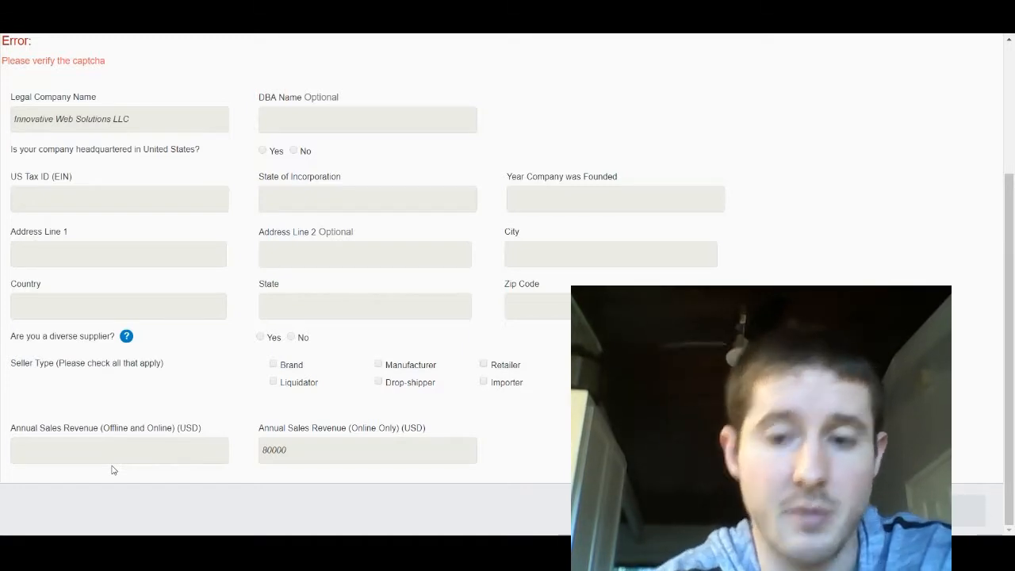
Scroll back up Business Information and switch to the Product Assortment section.
drag(1011, 234, 1012, 108)
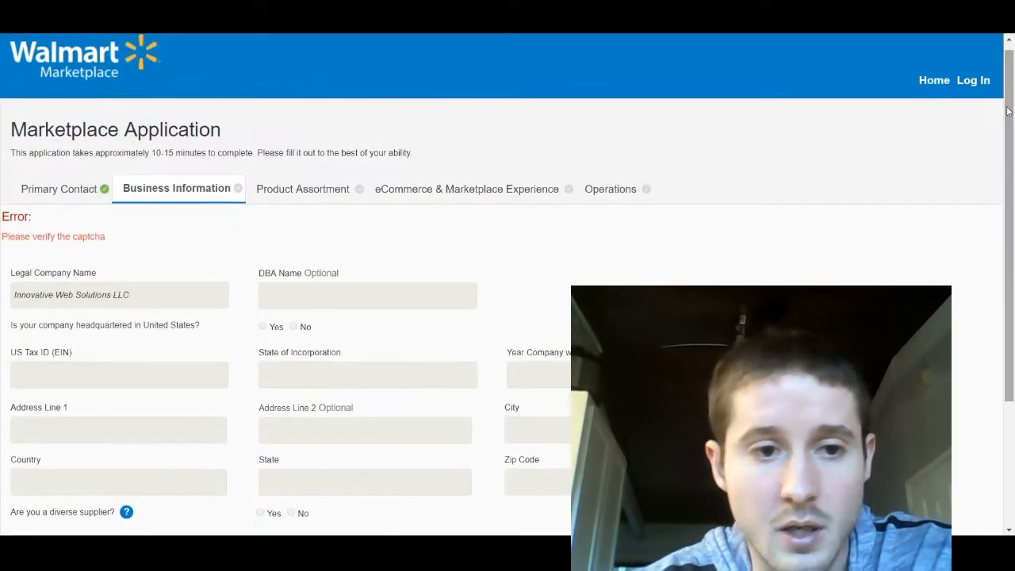
click(298, 188)
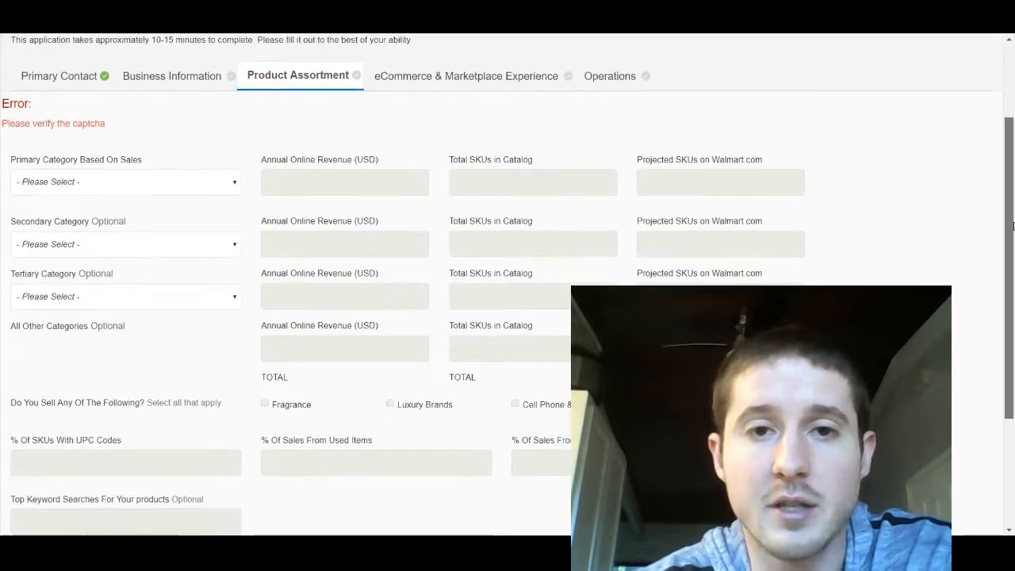
drag(1013, 155, 1013, 232)
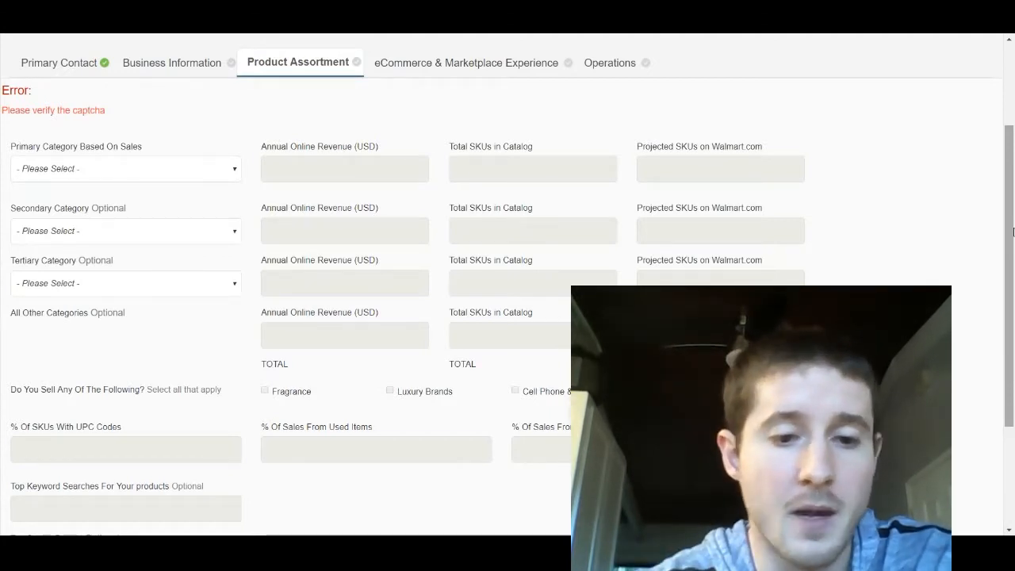
drag(1009, 223, 1002, 269)
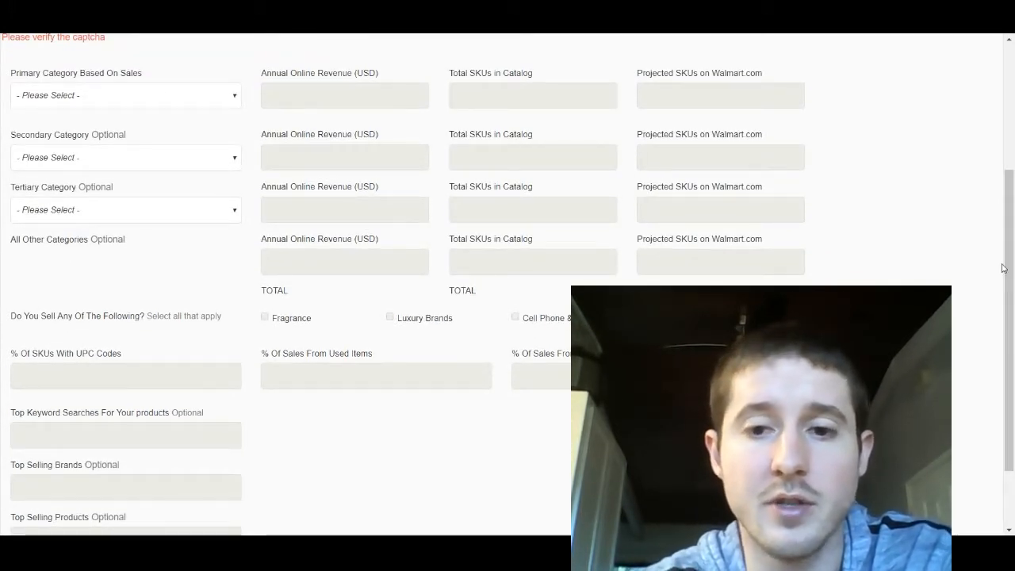
drag(1003, 268, 1008, 319)
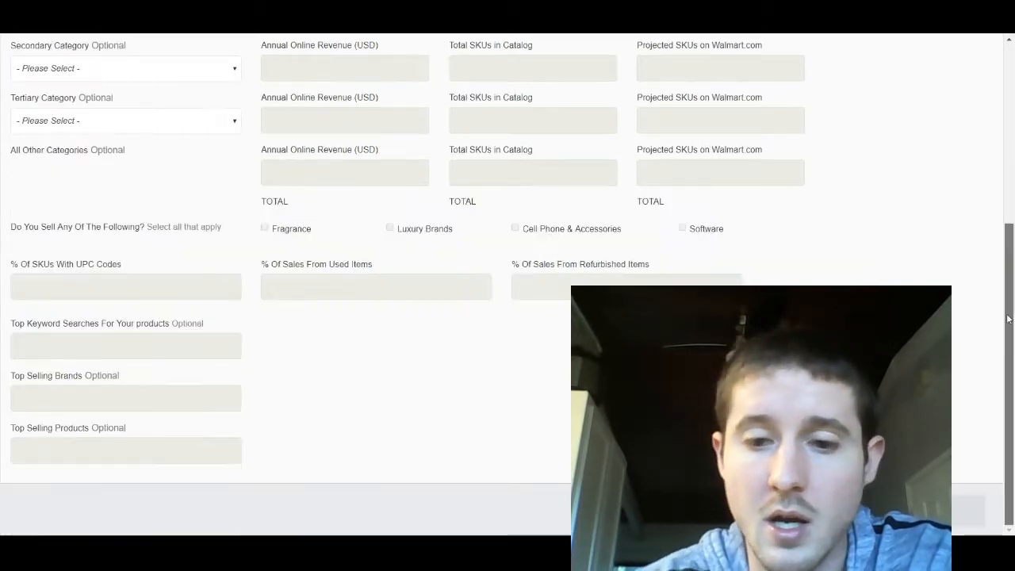
scroll(1000, 313, up, 1)
scroll(991, 310, up, 3)
scroll(989, 307, down, 2)
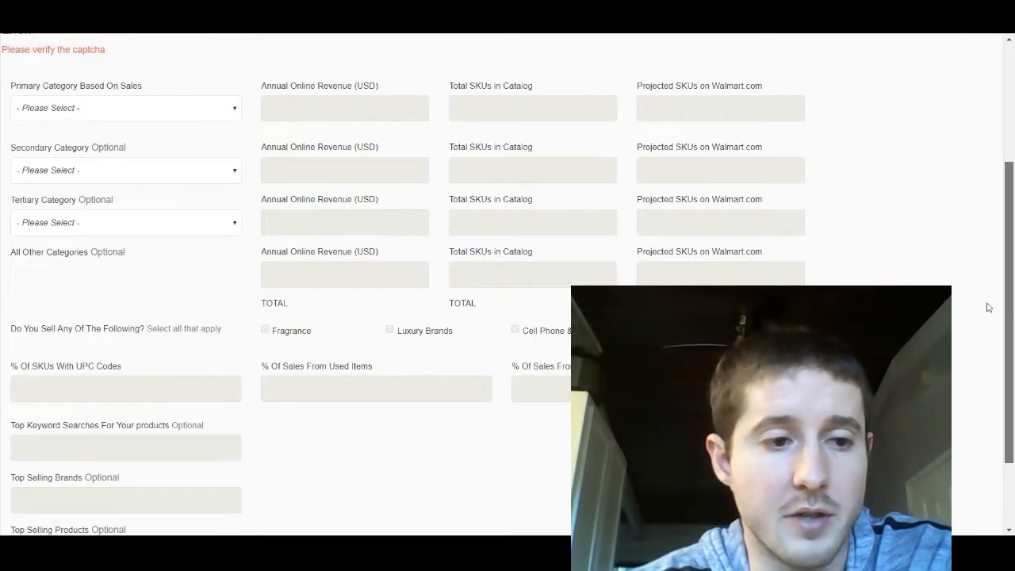
scroll(988, 307, down, 2)
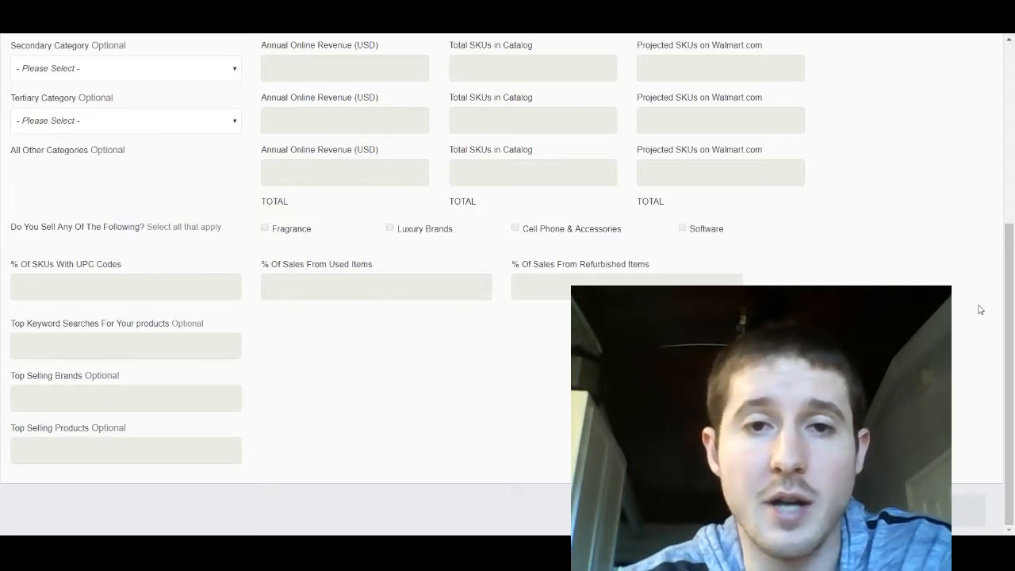
drag(1009, 310, 1002, 186)
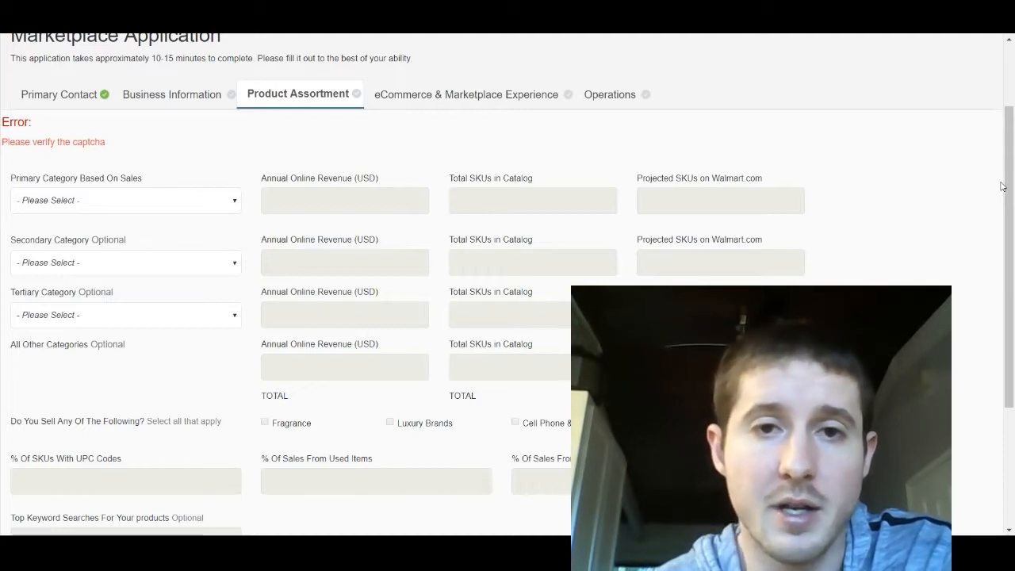
mouse_move(1009, 186)
mouse_down()
mouse_move(1005, 283)
mouse_move(1010, 167)
mouse_up()
Bring up the eCommerce & Marketplace Experience section of the application.
click(464, 75)
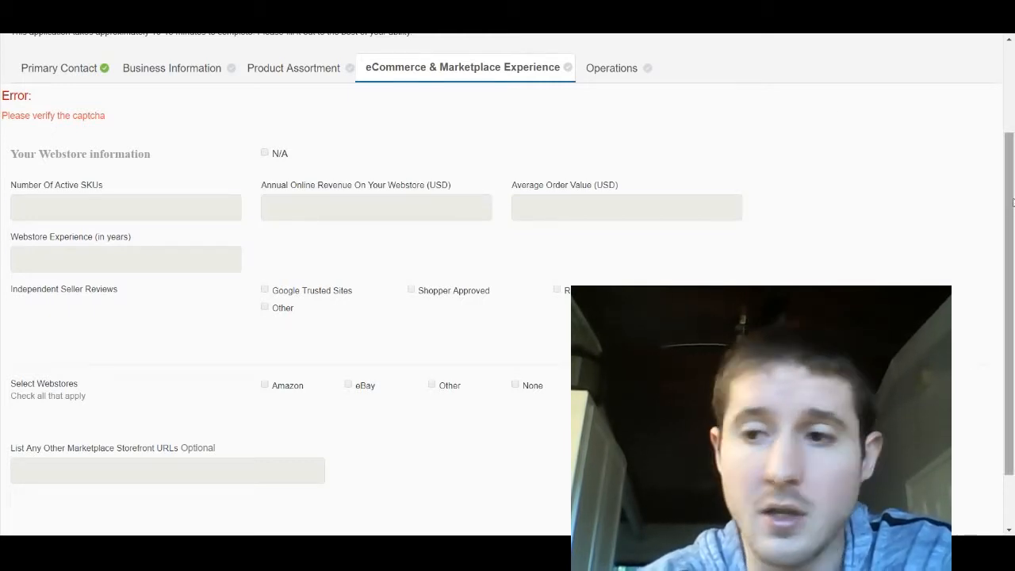
drag(1010, 186, 1010, 227)
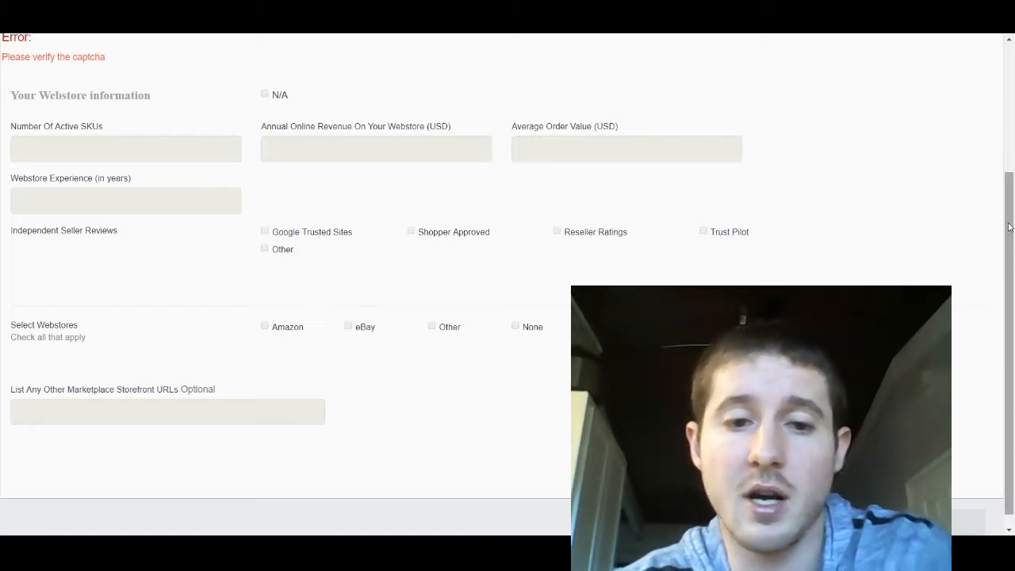
scroll(992, 272, down, 1)
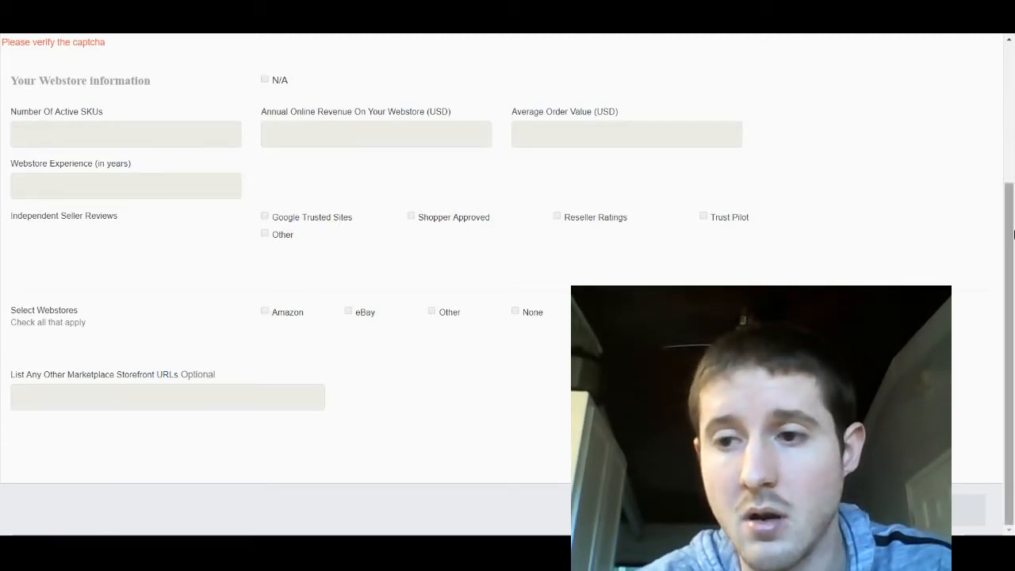
scroll(780, 258, up, 3)
click(612, 200)
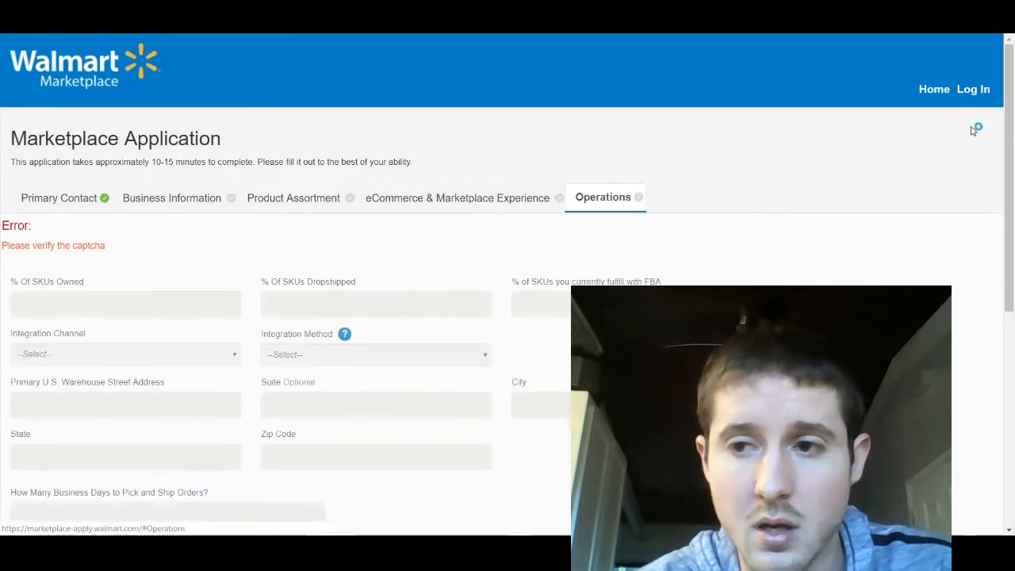
drag(1010, 119, 1013, 232)
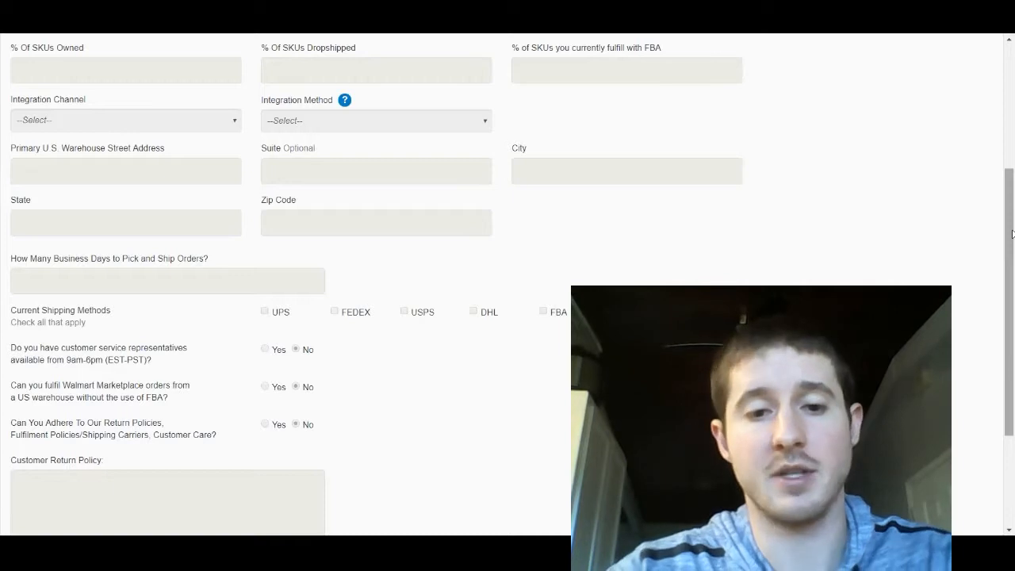
scroll(1012, 234, up, 3)
scroll(998, 234, down, 3)
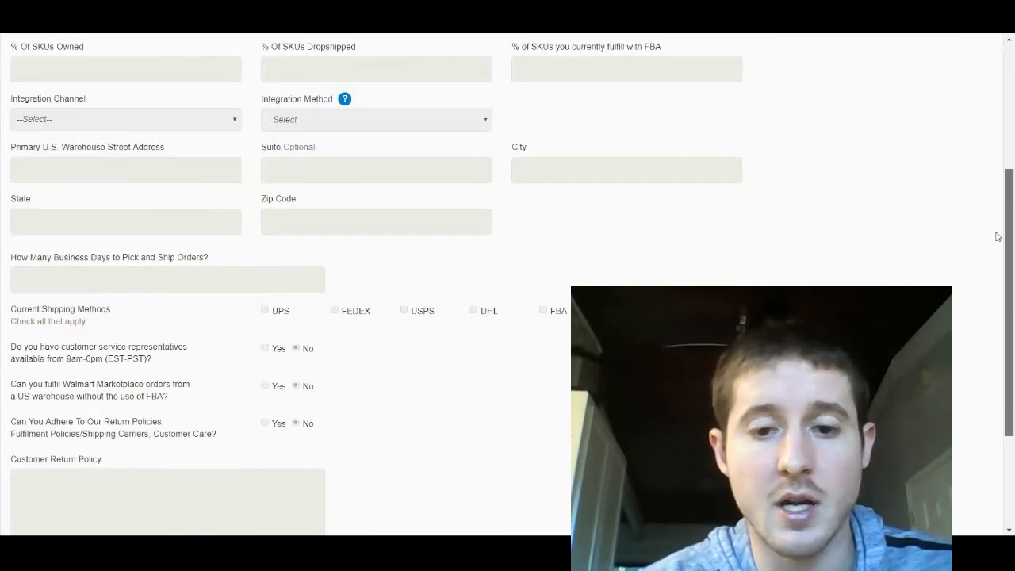
scroll(997, 233, down, 1)
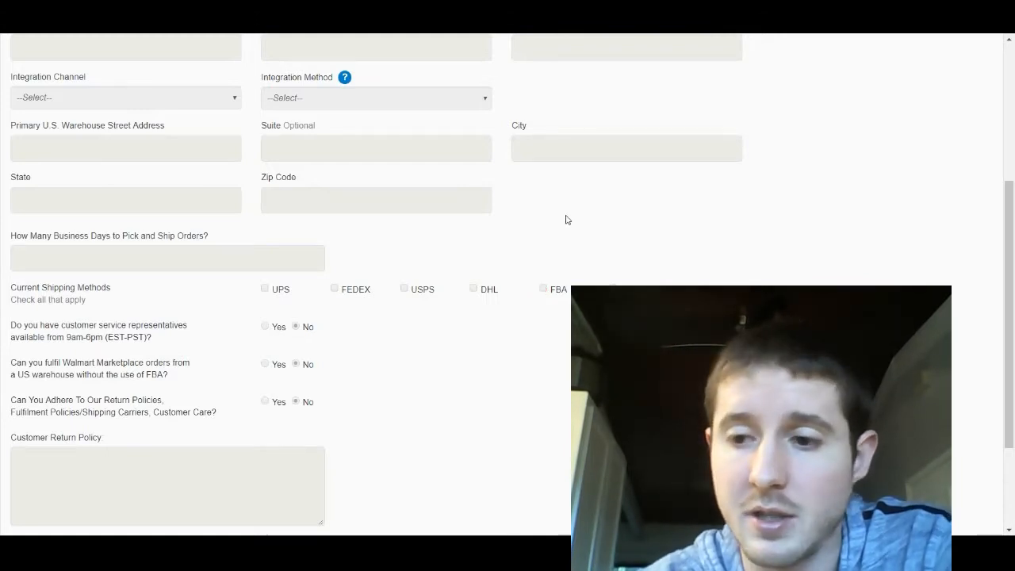
scroll(1013, 165, up, 2)
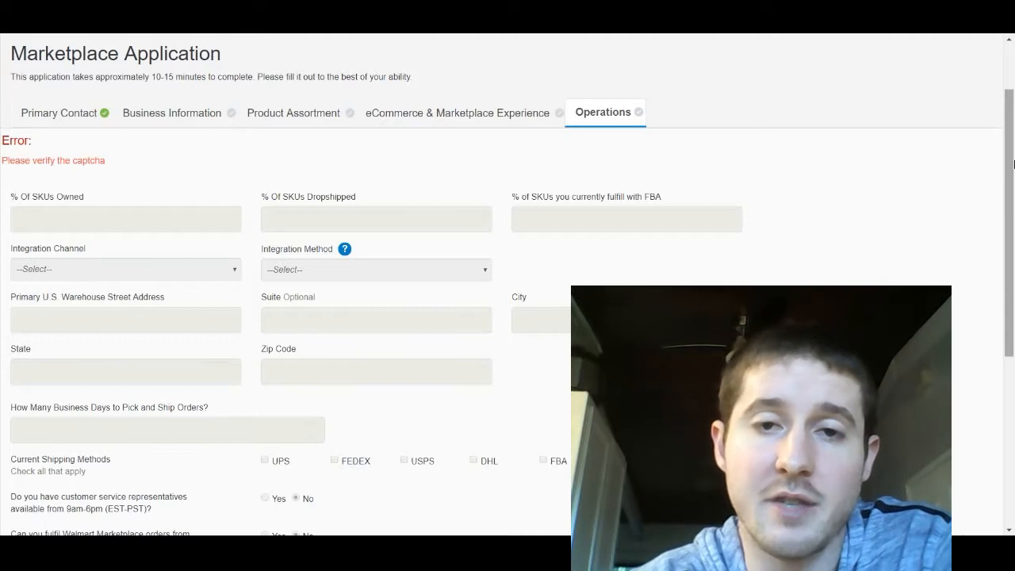
mouse_move(1013, 164)
mouse_down()
mouse_move(1004, 325)
mouse_move(1004, 94)
mouse_up()
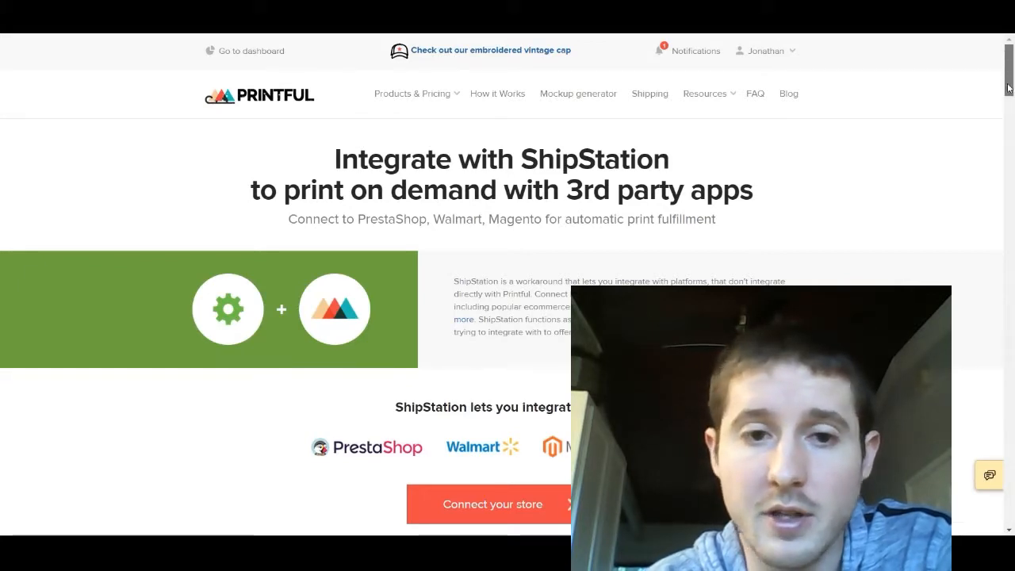
scroll(1008, 86, down, 2)
scroll(1008, 79, up, 2)
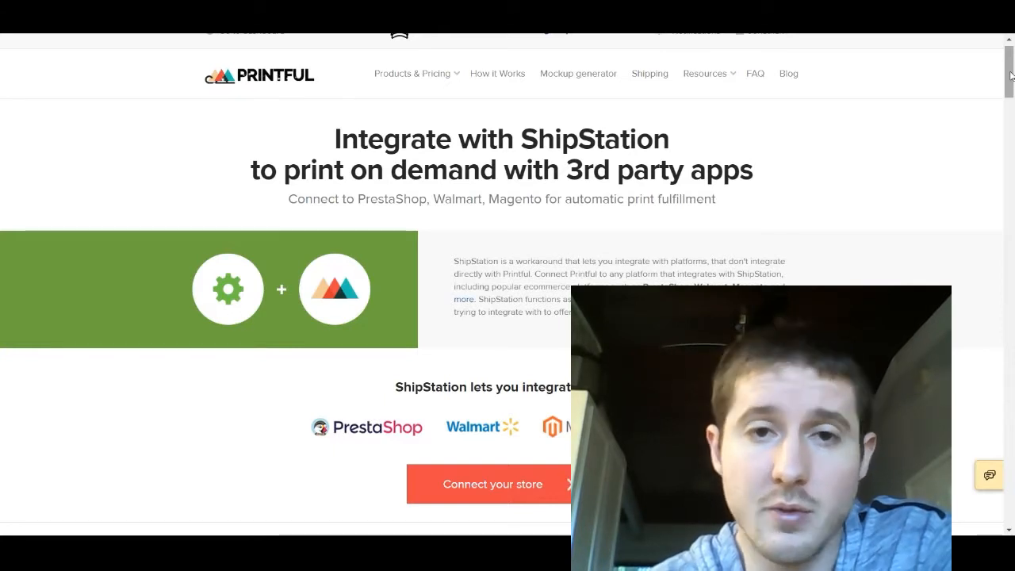
scroll(1010, 87, down, 2)
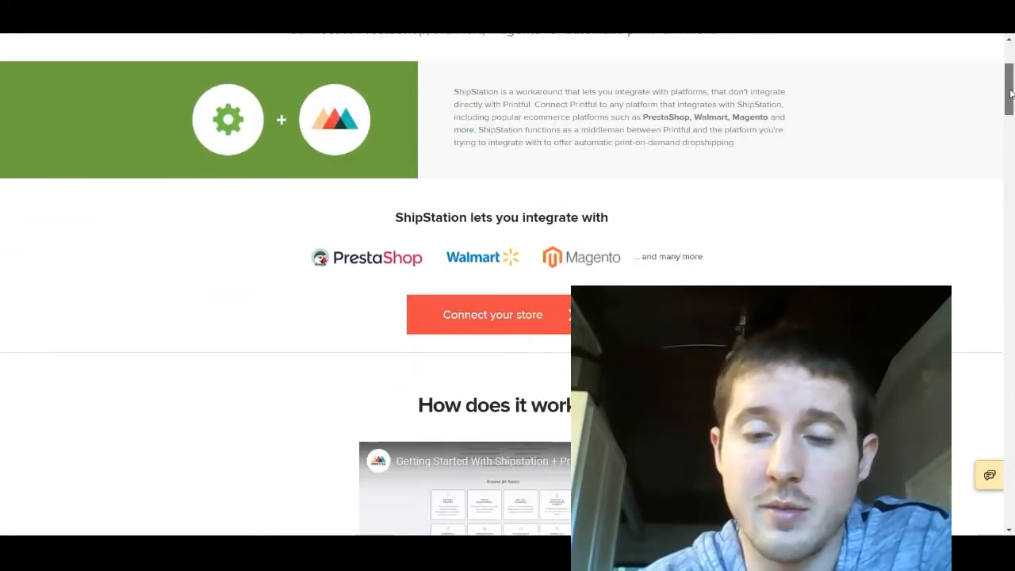
scroll(1011, 87, down, 1)
scroll(1010, 86, up, 2)
mouse_move(1011, 85)
mouse_down()
mouse_move(1009, 75)
mouse_move(1002, 149)
mouse_up()
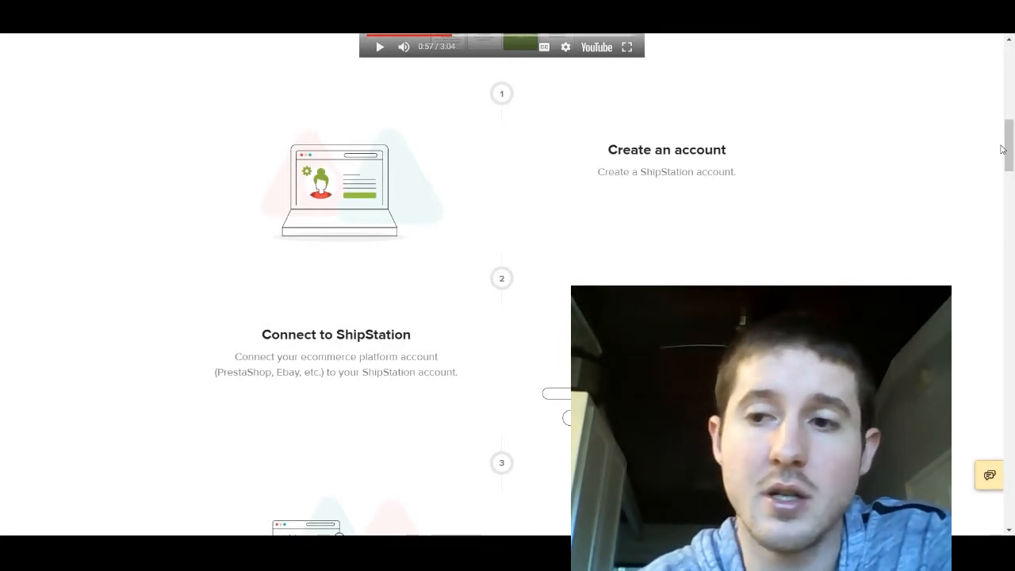
drag(1007, 143, 1008, 163)
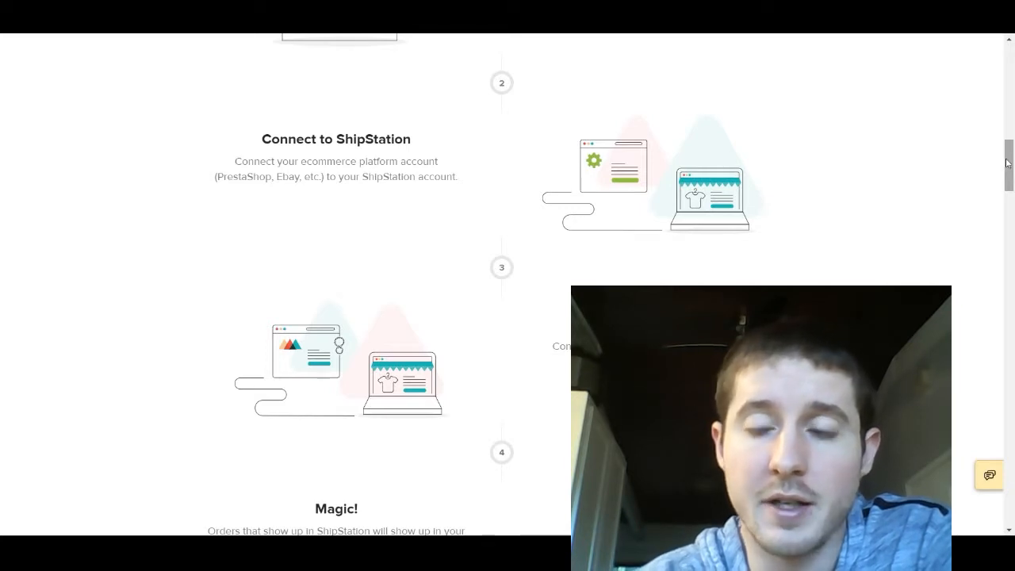
mouse_move(1007, 163)
mouse_down()
mouse_move(1006, 208)
mouse_move(1009, 51)
mouse_up()
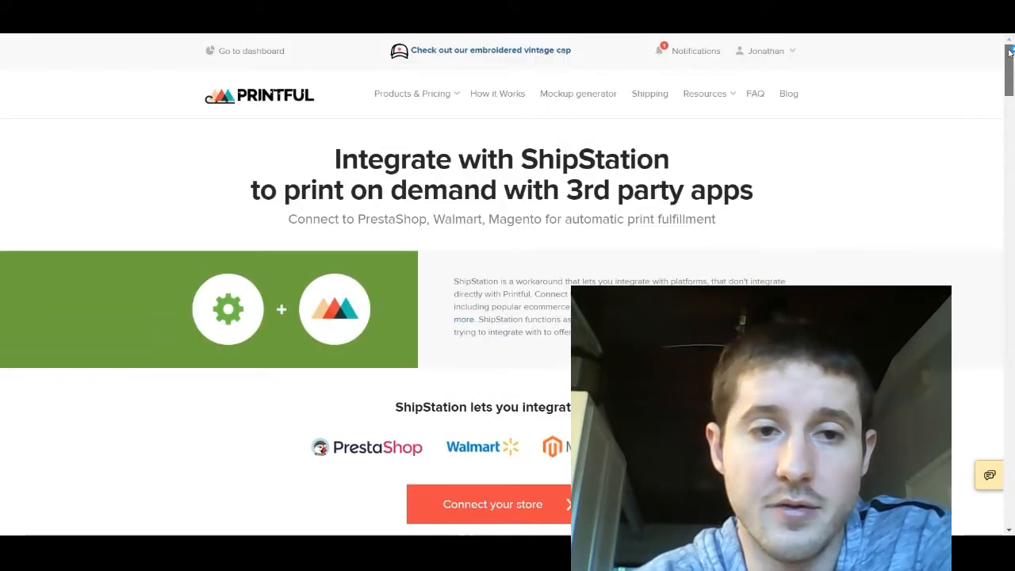